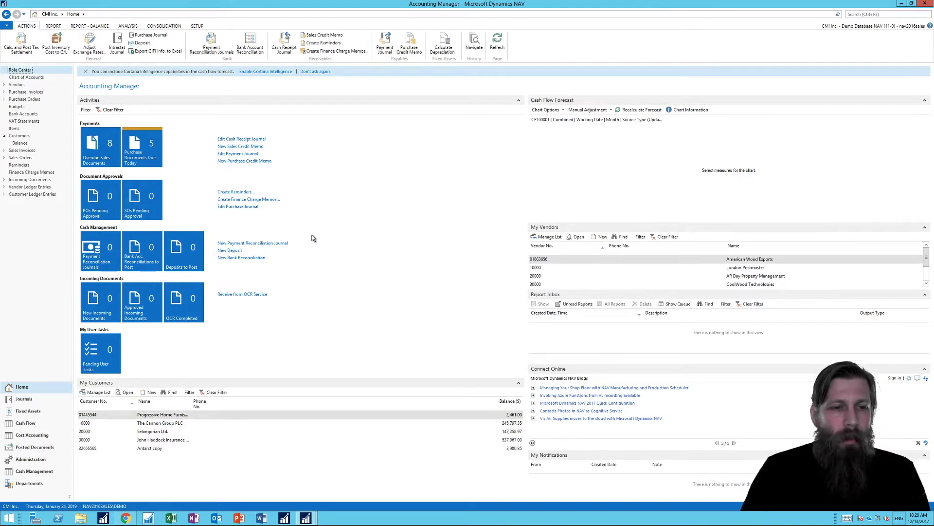
# - Start a new deposit and enlarge its window so all header fields and line columns show
pyautogui.click(229, 250)
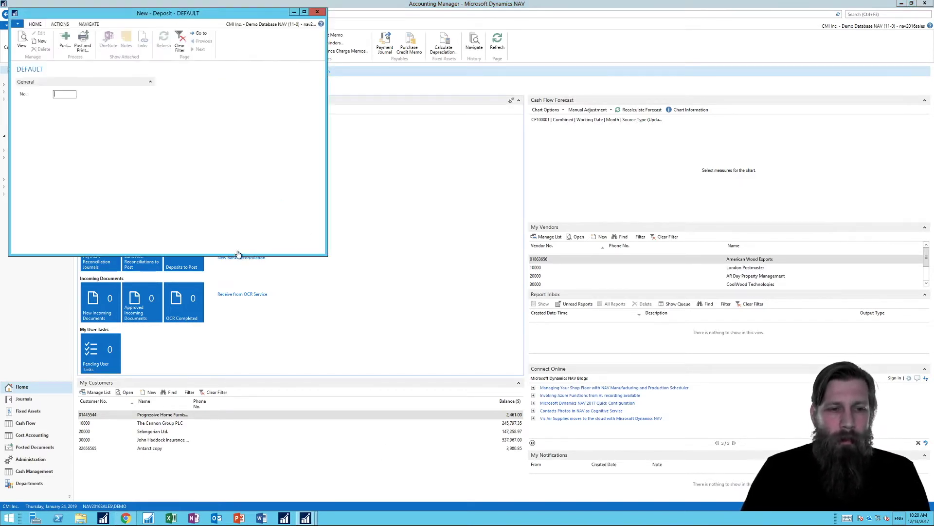
pyautogui.moveTo(199, 18); pyautogui.dragTo(367, 58)
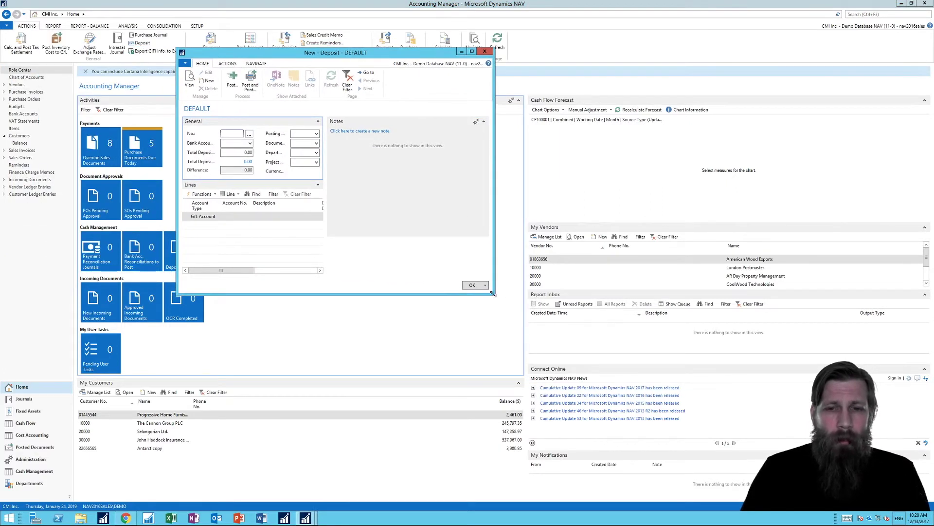
pyautogui.moveTo(494, 297); pyautogui.dragTo(730, 389)
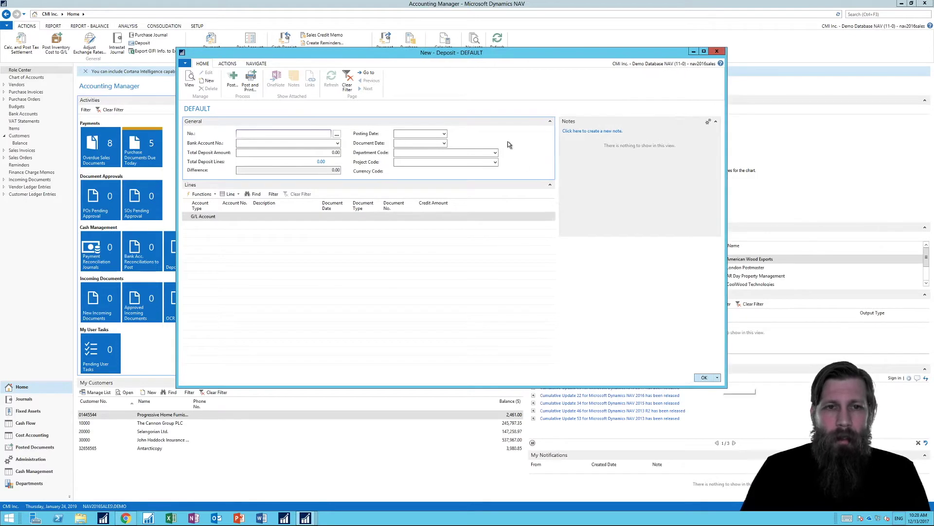
pyautogui.moveTo(474, 55); pyautogui.dragTo(478, 44)
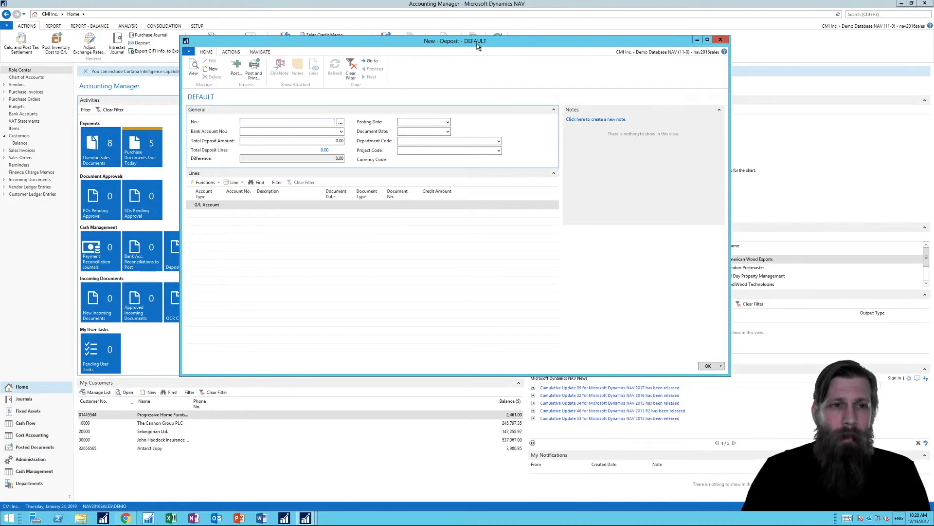
pyautogui.moveTo(469, 44); pyautogui.dragTo(476, 38)
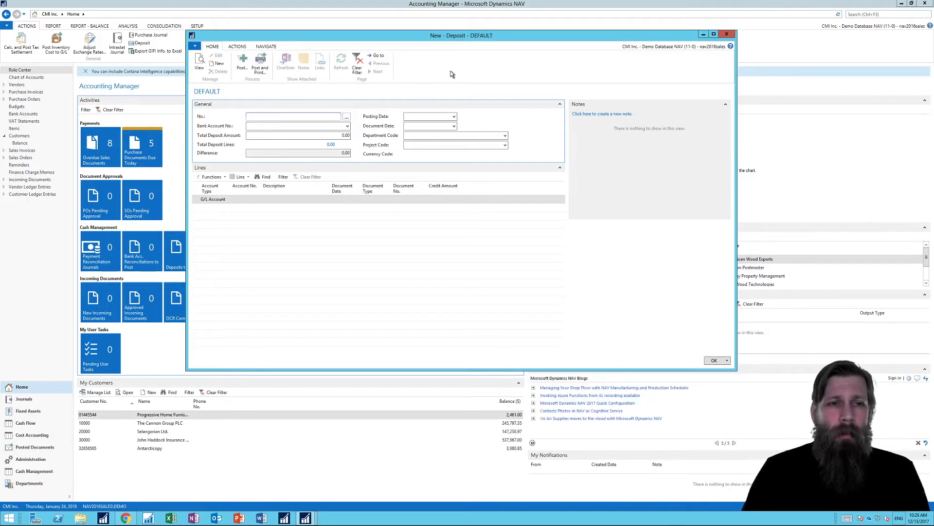
pyautogui.click(265, 126)
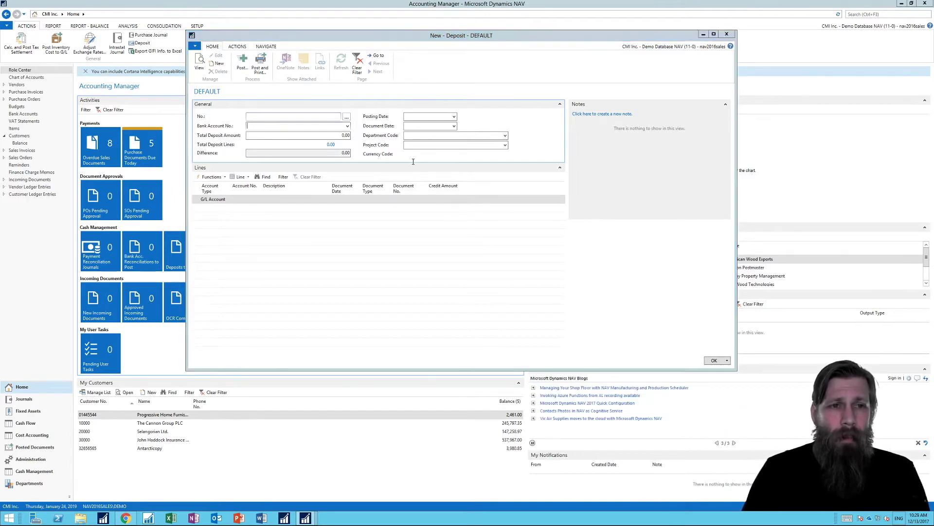
# - Assign bank account WWB-OPERATING to deposit BDEP01001 and enter a 25,000.00 total deposit amount
pyautogui.click(466, 94)
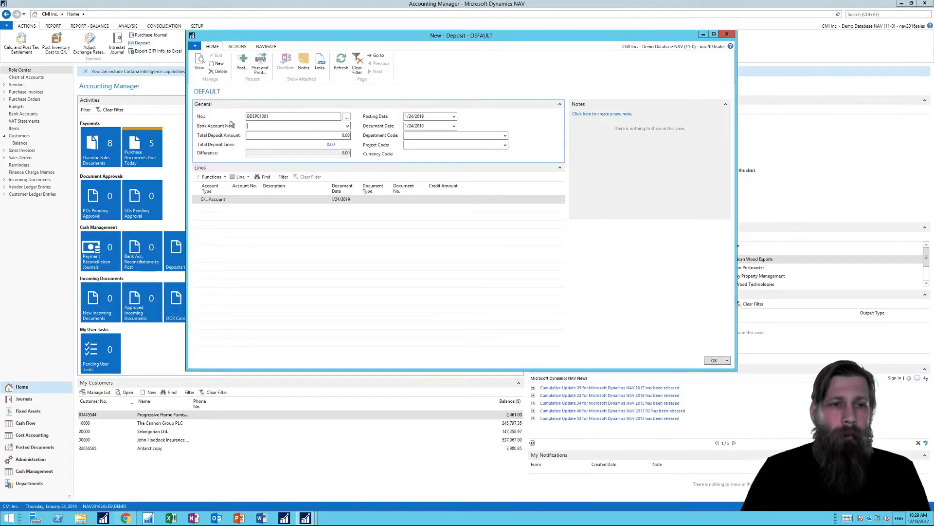
pyautogui.click(271, 118)
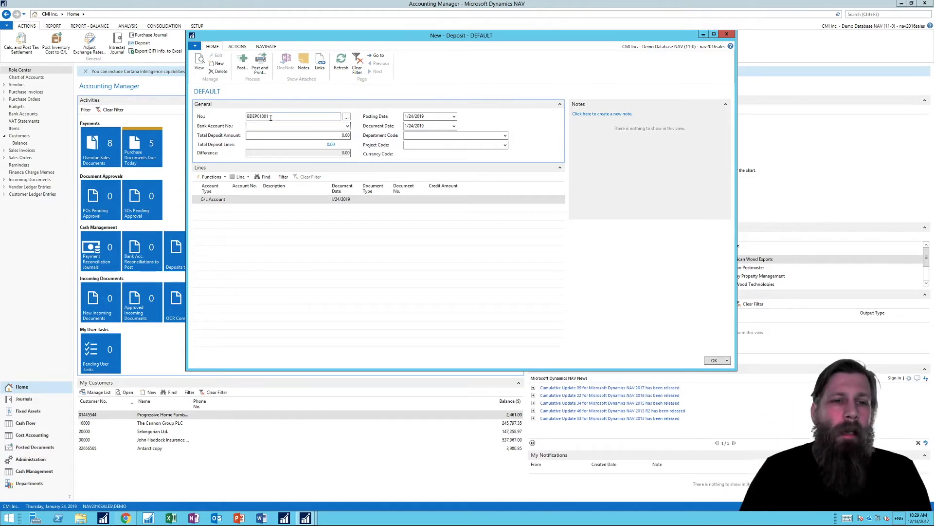
pyautogui.click(348, 126)
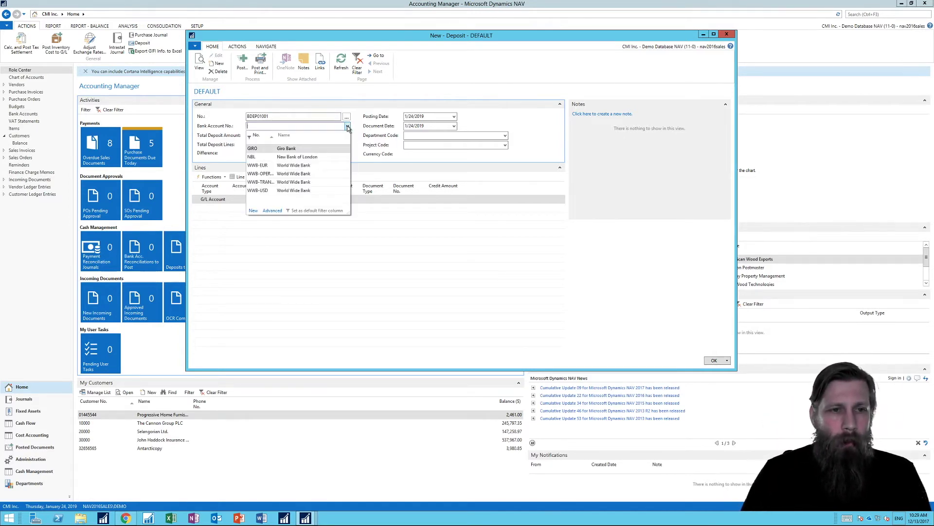
pyautogui.click(261, 174)
pyautogui.click(327, 138)
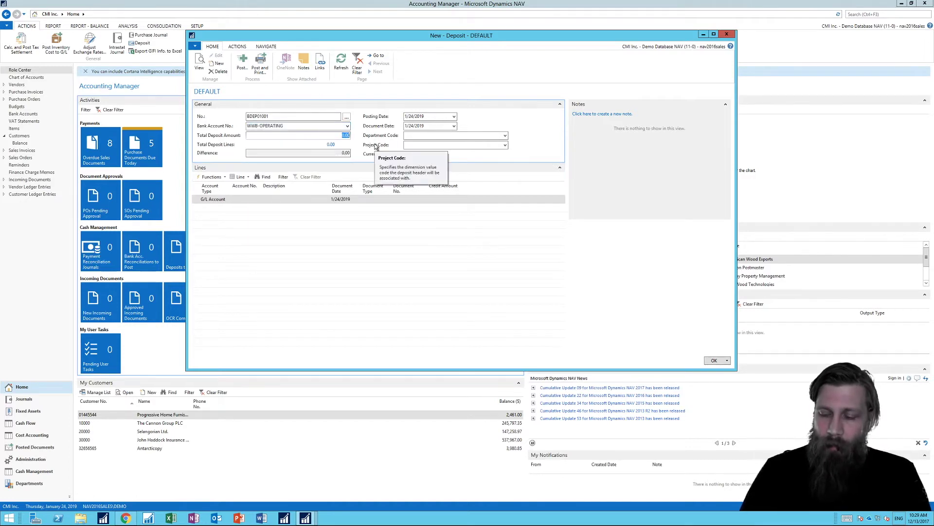
pyautogui.write('25000')
pyautogui.press('Tab')
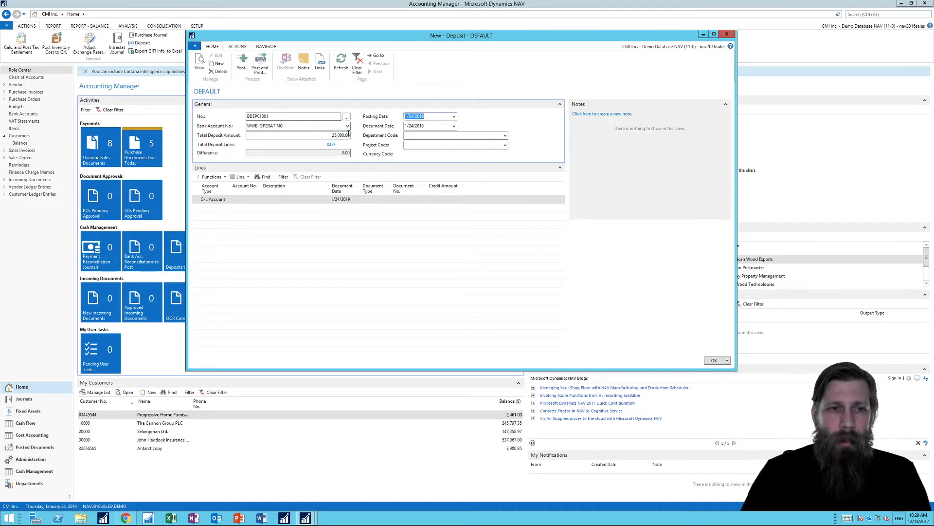
# - Add a customer line for The Cannon Group PLC, check no. 58223, crediting 15,000
pyautogui.click(223, 201)
pyautogui.click(227, 200)
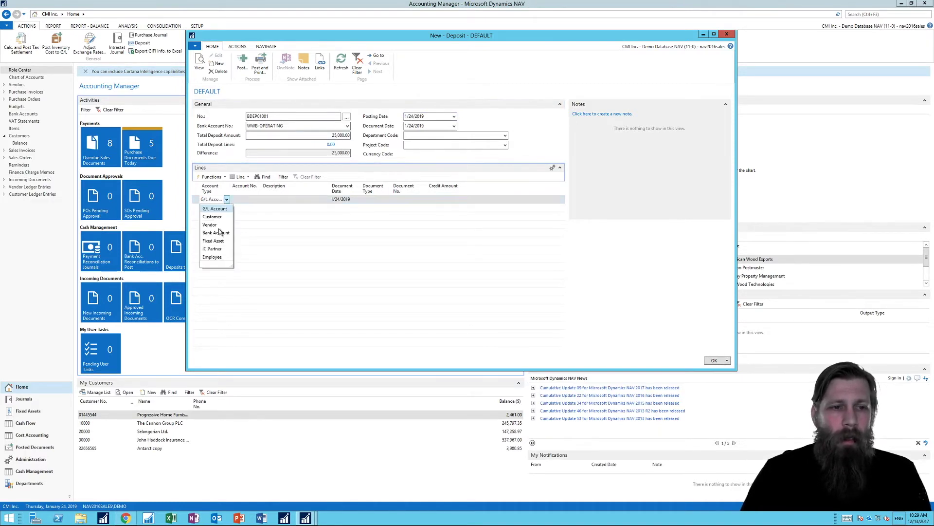
pyautogui.click(214, 217)
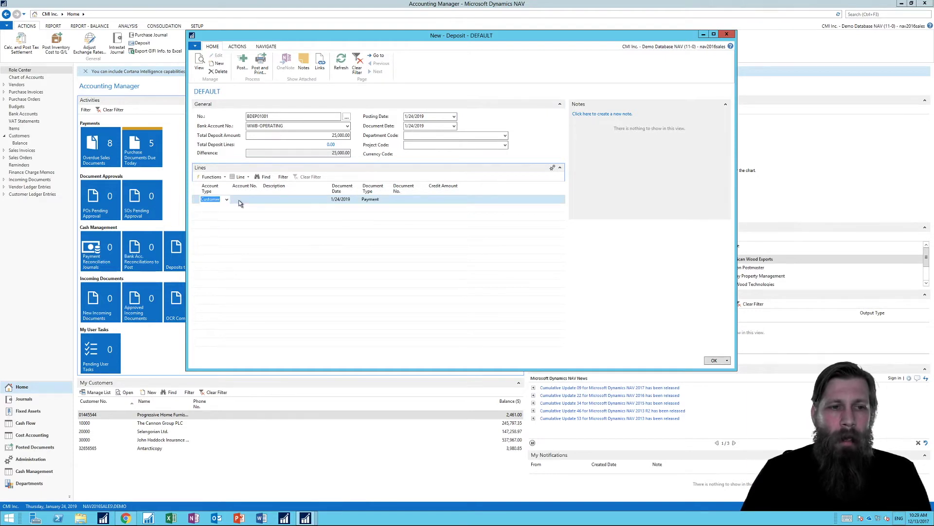
pyautogui.click(257, 200)
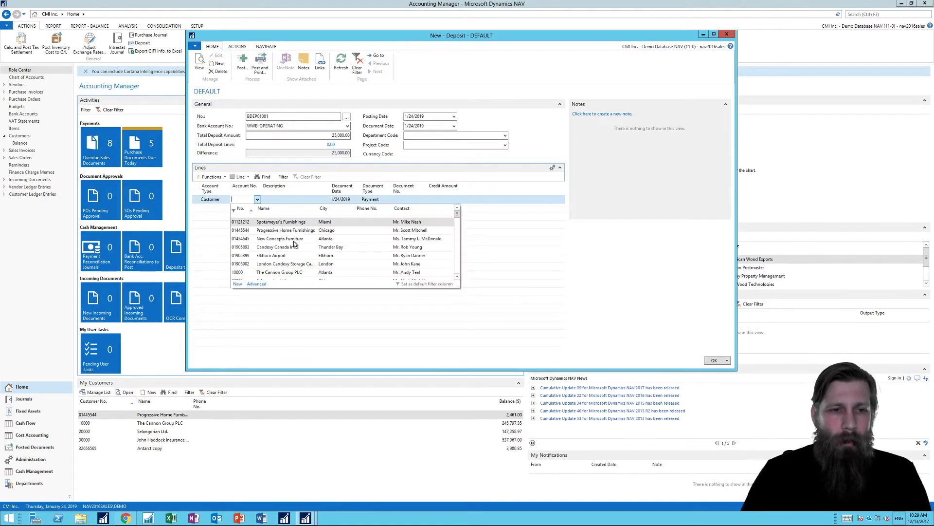
pyautogui.click(281, 272)
pyautogui.press('Tab')
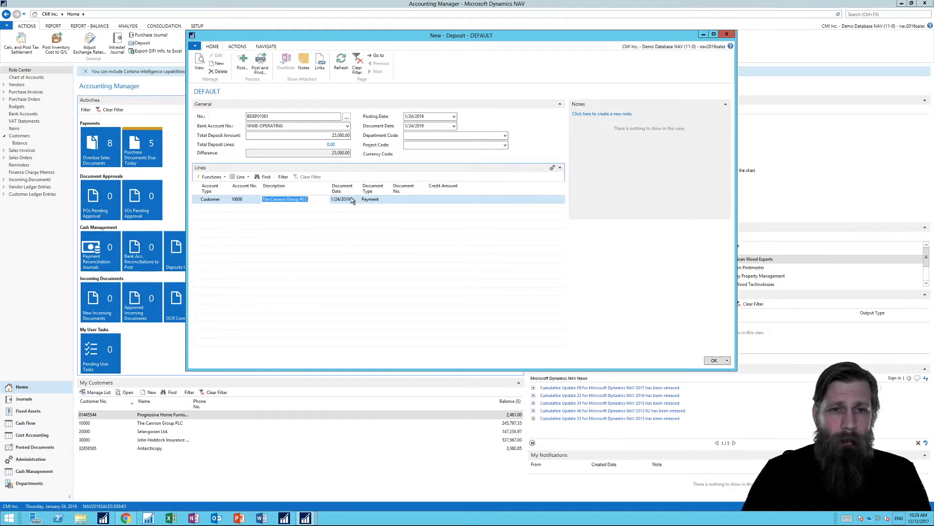
pyautogui.click(410, 199)
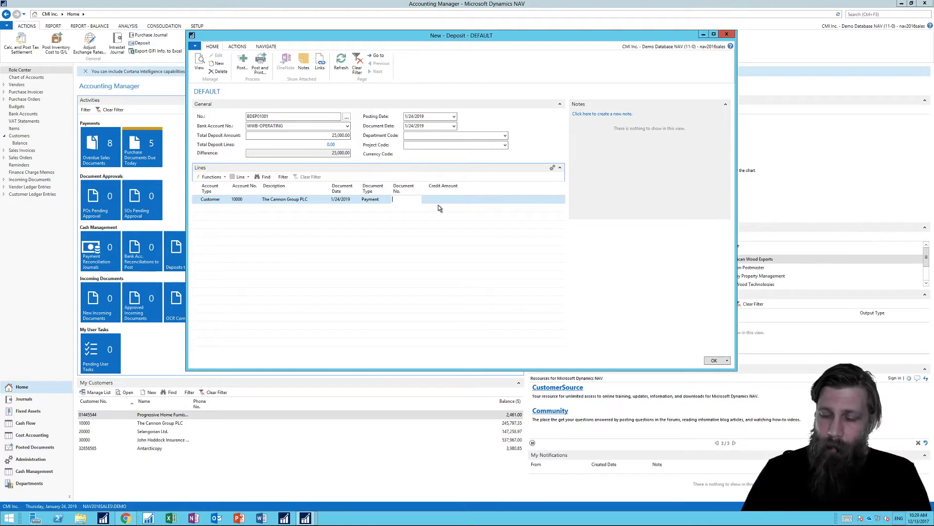
pyautogui.write('58223')
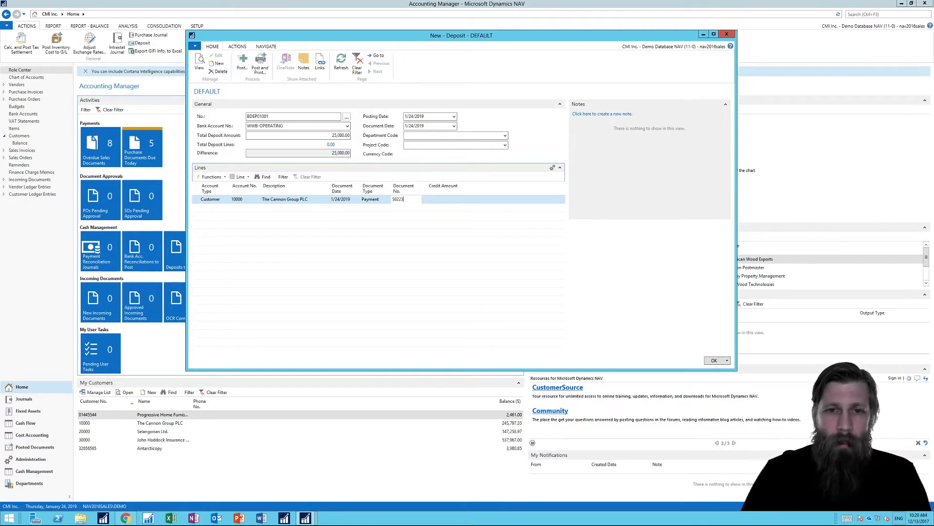
pyautogui.press('Tab')
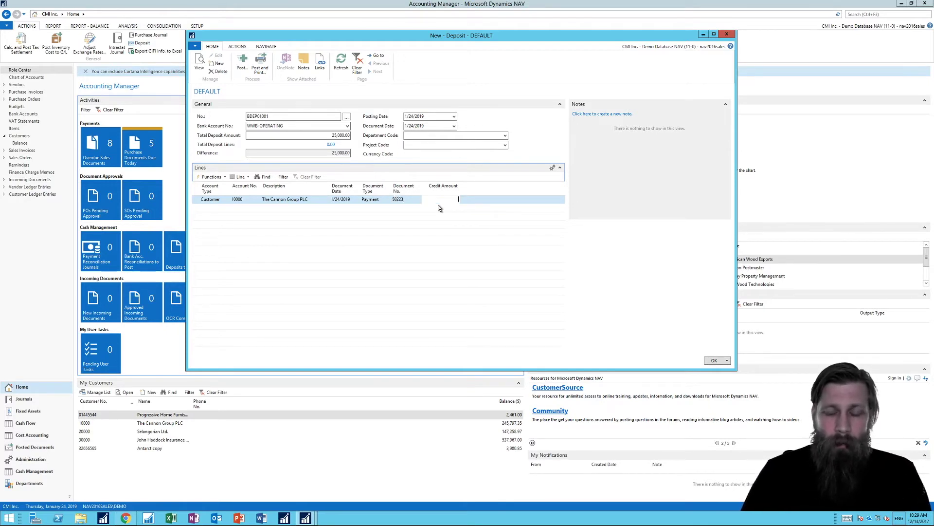
pyautogui.write('15000')
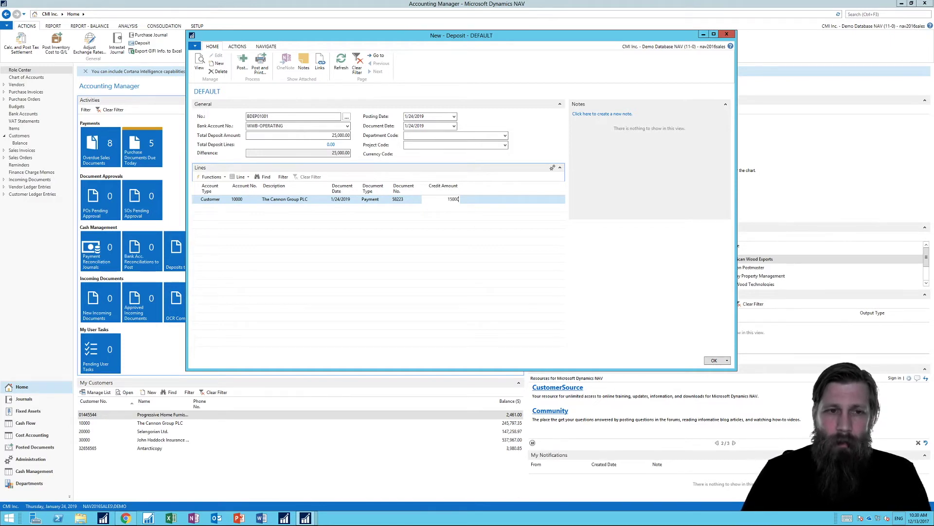
pyautogui.press('Return')
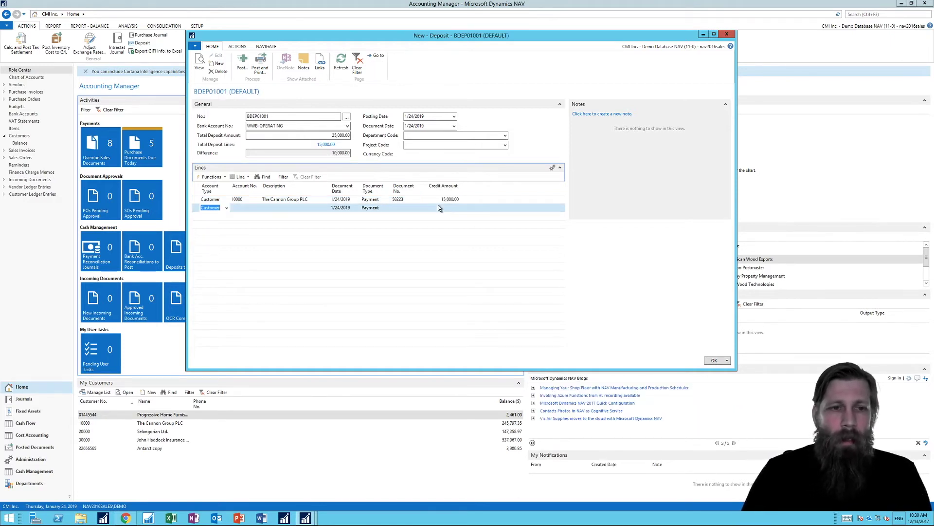
# - Add a line for New Concepts Furniture, check no. 456789, crediting 10,000
pyautogui.click(253, 207)
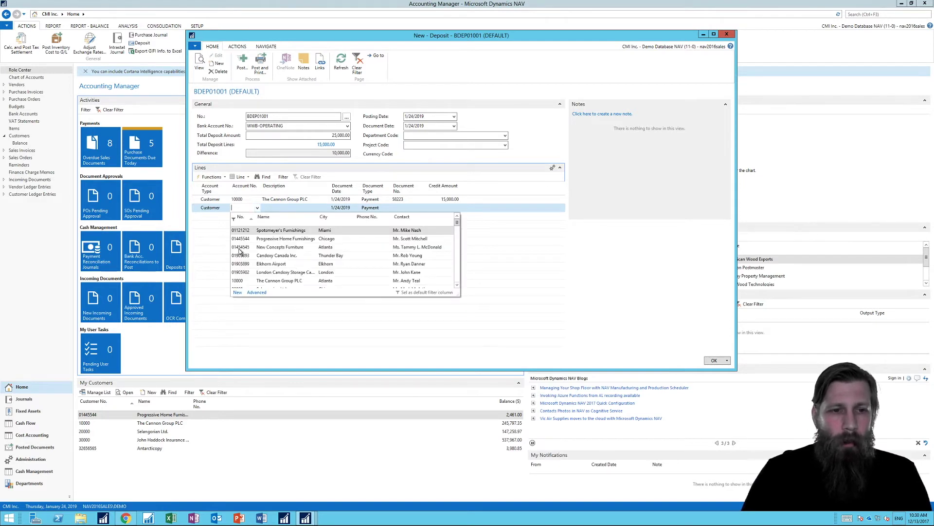
pyautogui.click(282, 247)
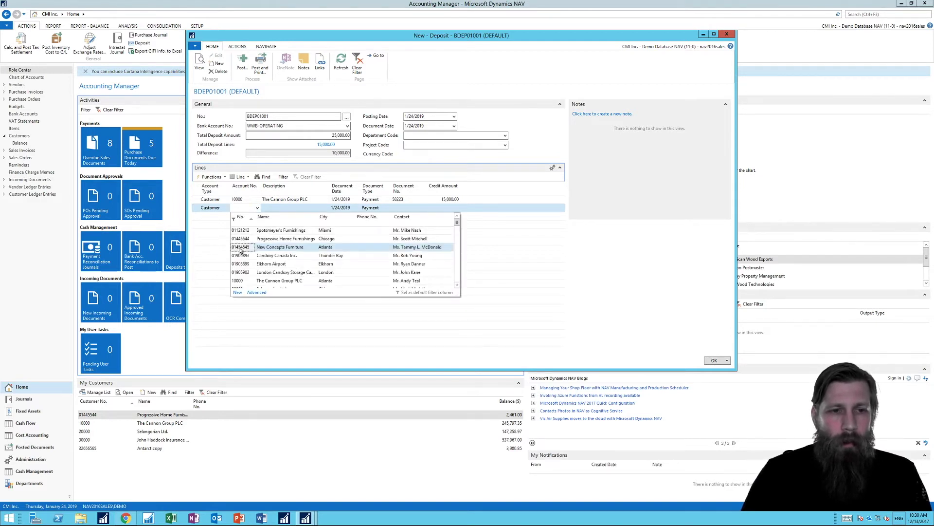
pyautogui.click(398, 206)
pyautogui.write('456789')
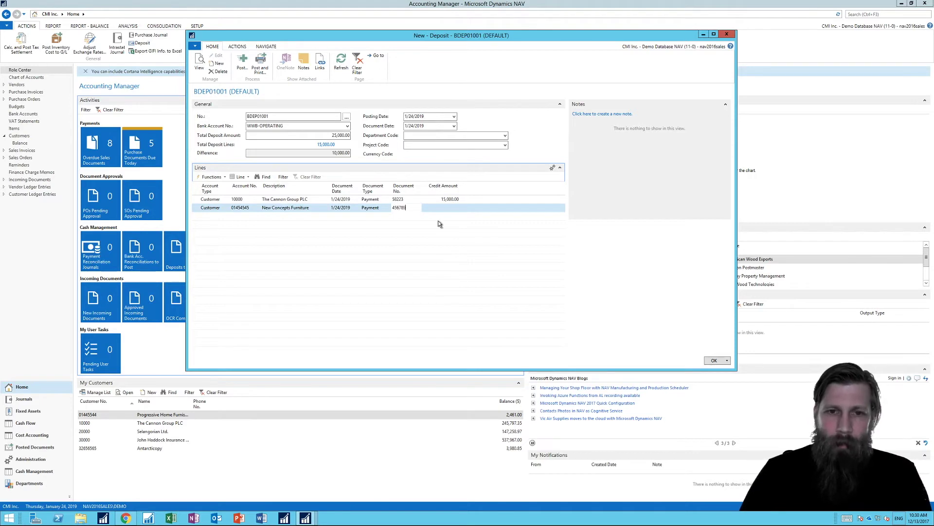
pyautogui.press('Tab')
pyautogui.write('10,')
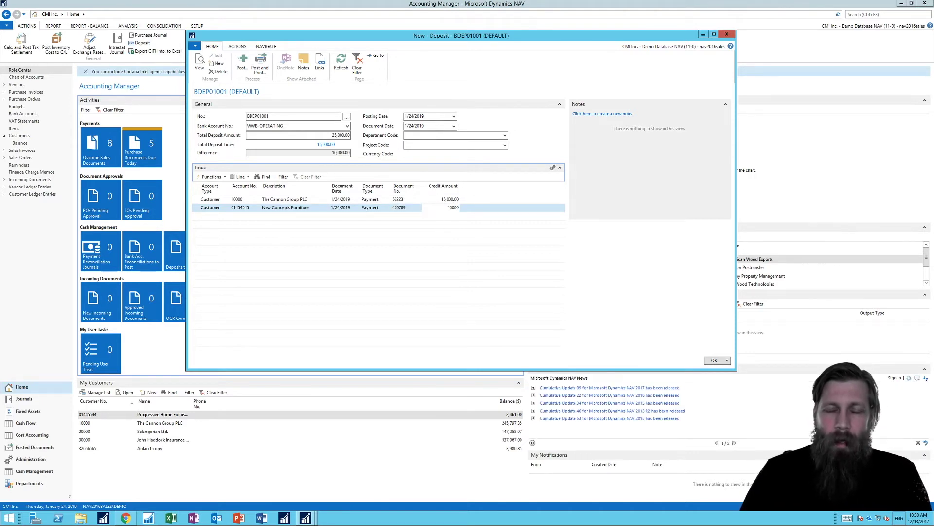
pyautogui.write('000')
pyautogui.press('Return')
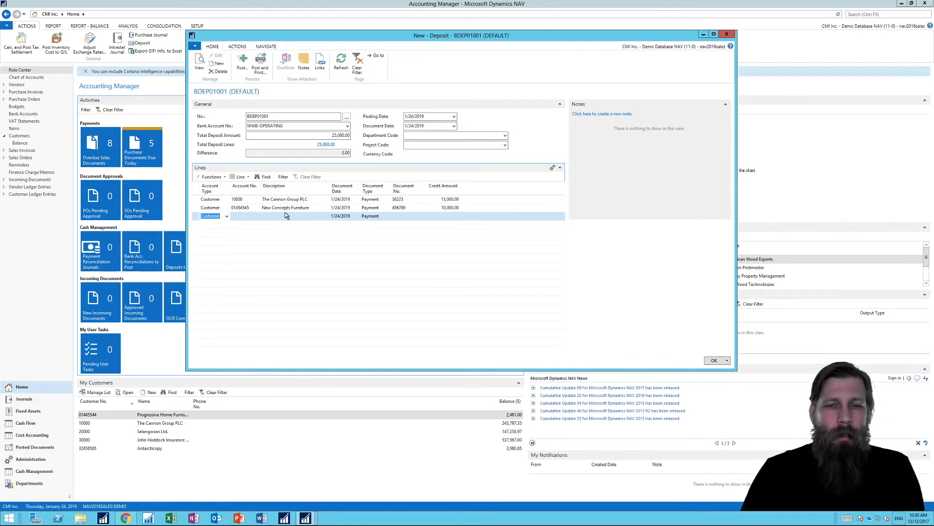
# - Discard the empty third line, returning to the New Concepts Furniture line
pyautogui.click(227, 217)
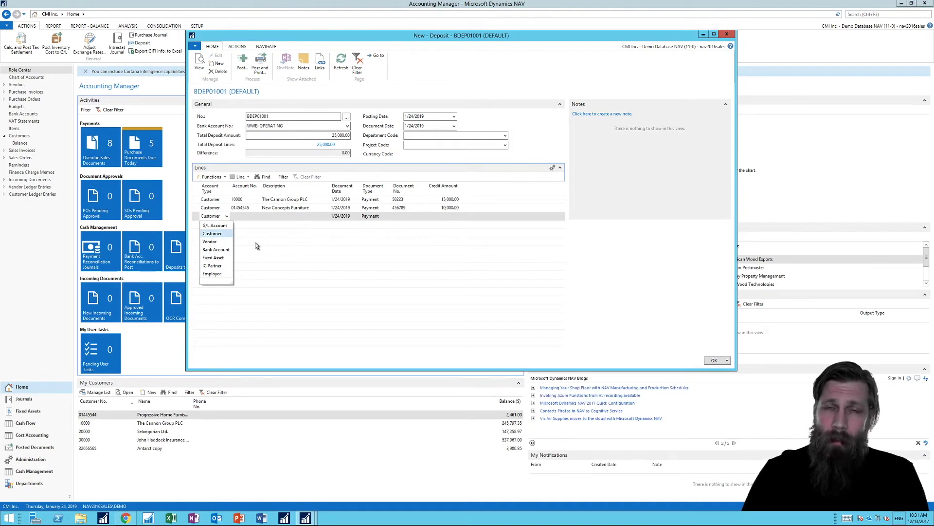
pyautogui.click(213, 208)
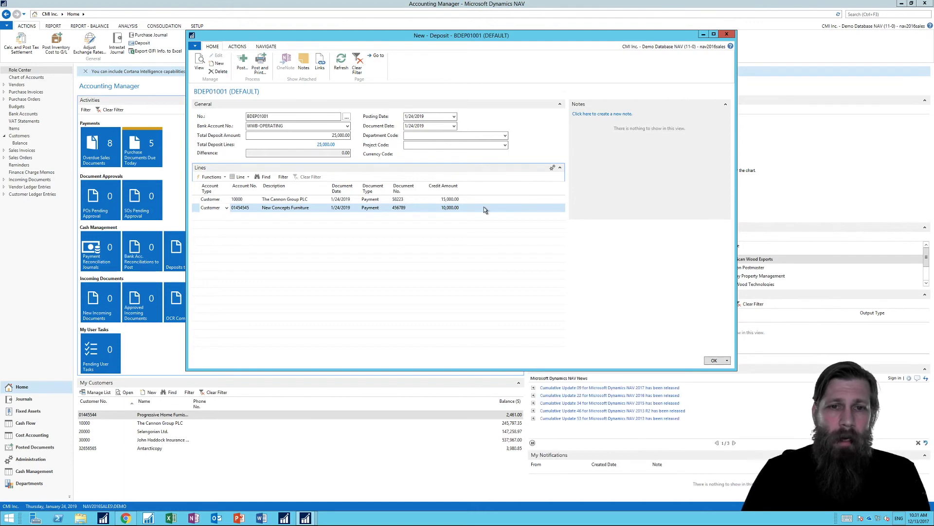
# - Post the 25,000 deposit, then open the Customers list with its Navigate commands
pyautogui.click(243, 61)
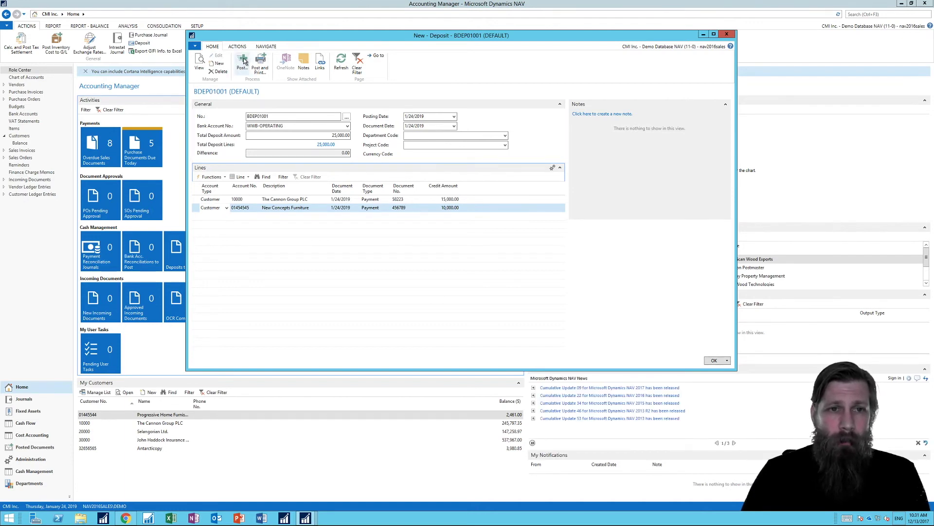
pyautogui.click(458, 215)
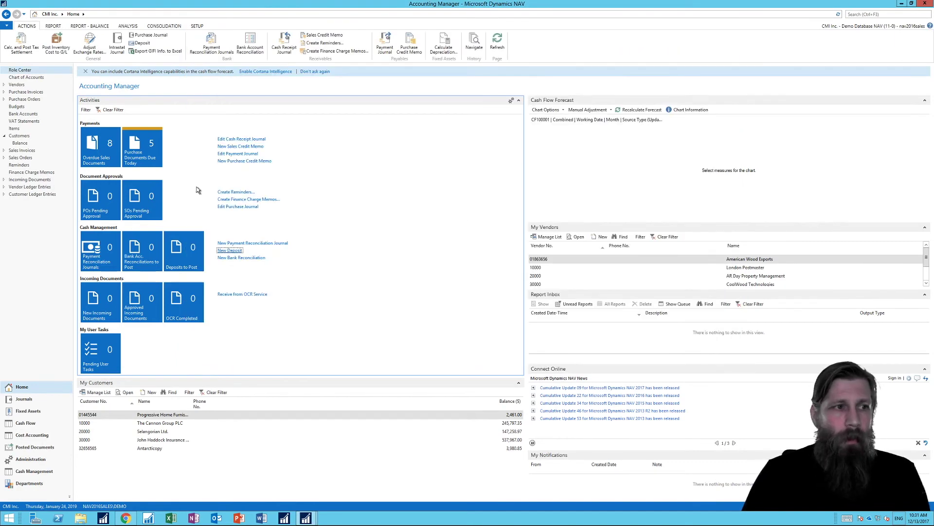
pyautogui.click(19, 136)
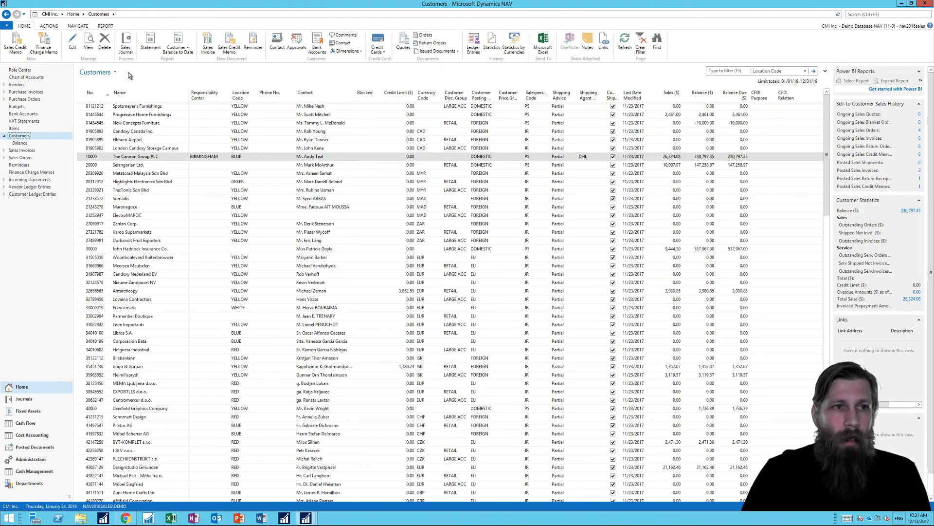
pyautogui.click(77, 26)
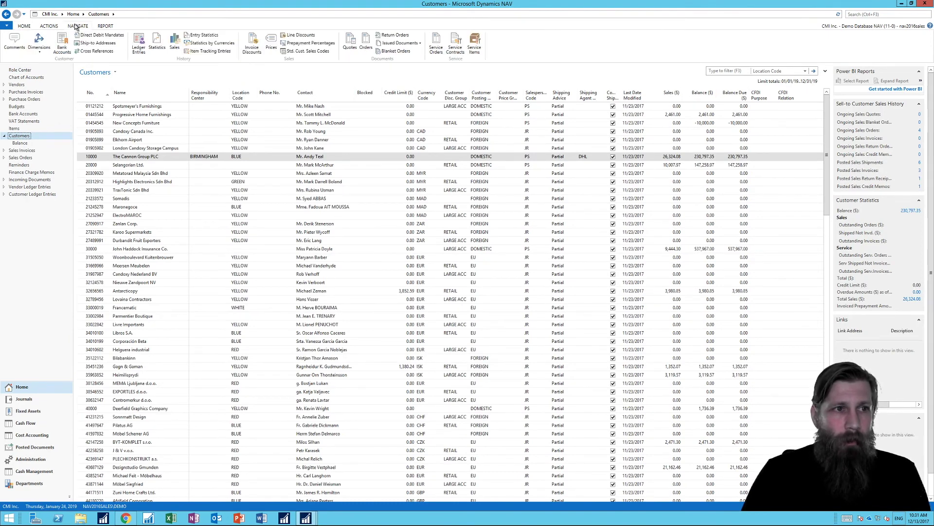
# - Open the ledger entries for The Cannon Group PLC to see the 15,000 payment
pyautogui.click(139, 43)
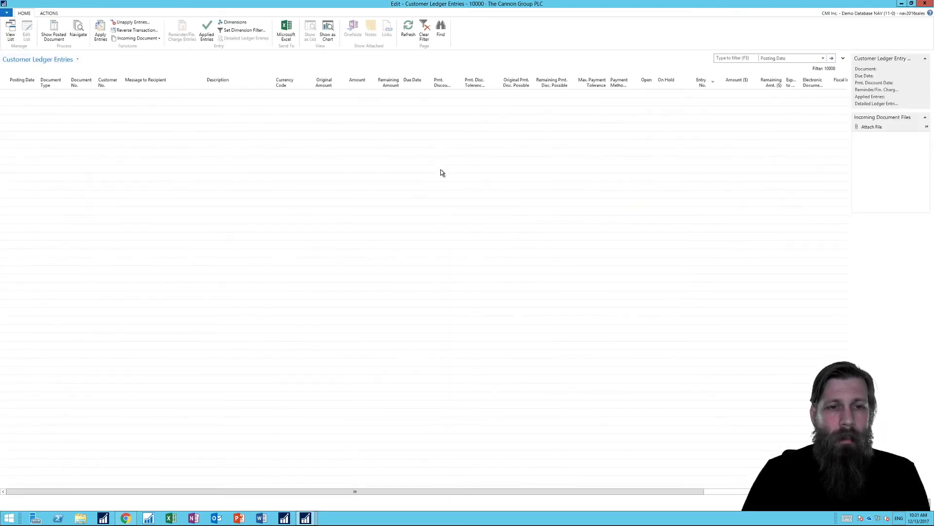